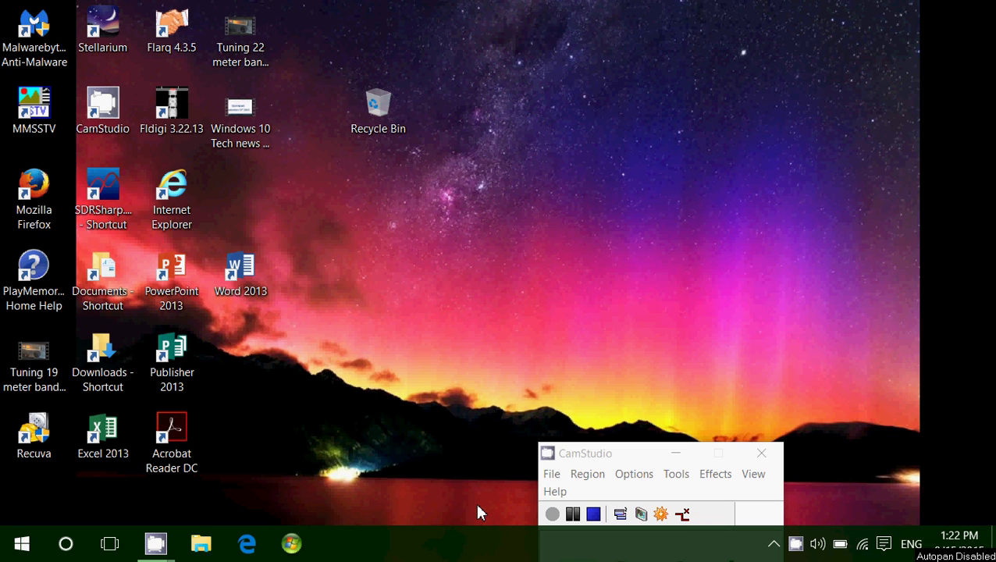
Step: Launch Edge and go to the MSN Canada home page at msn.com
click(246, 544)
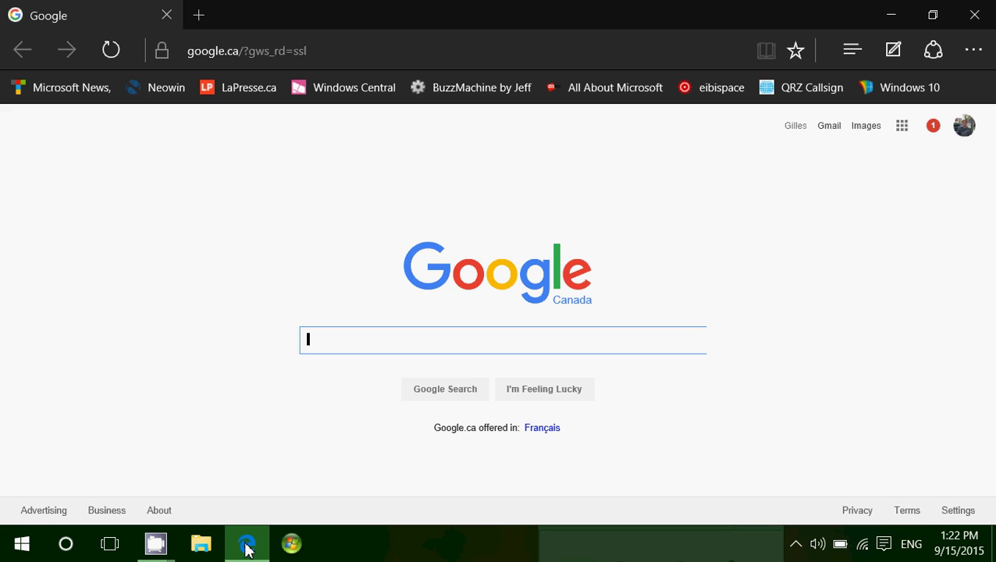
click(244, 53)
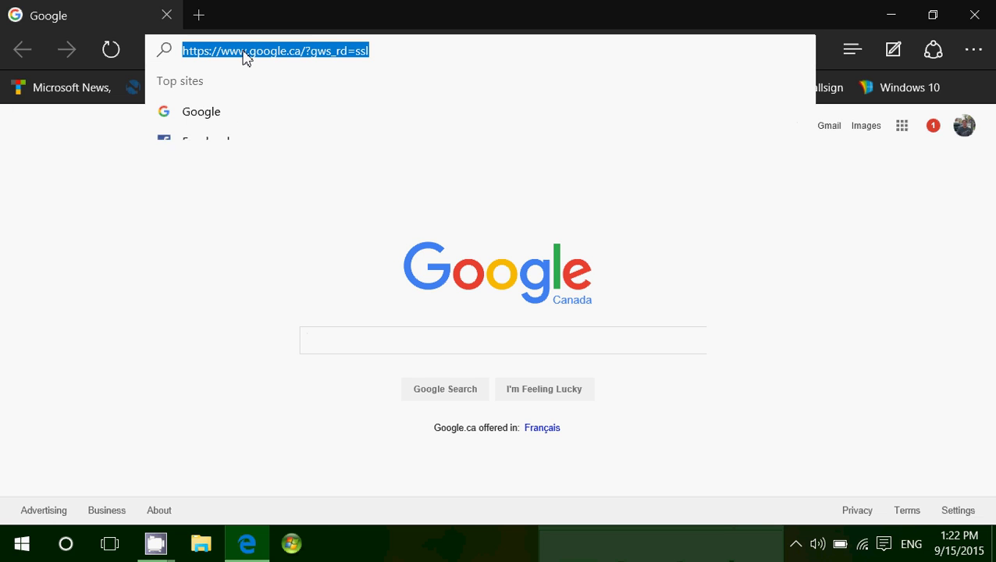
text(msn.com)
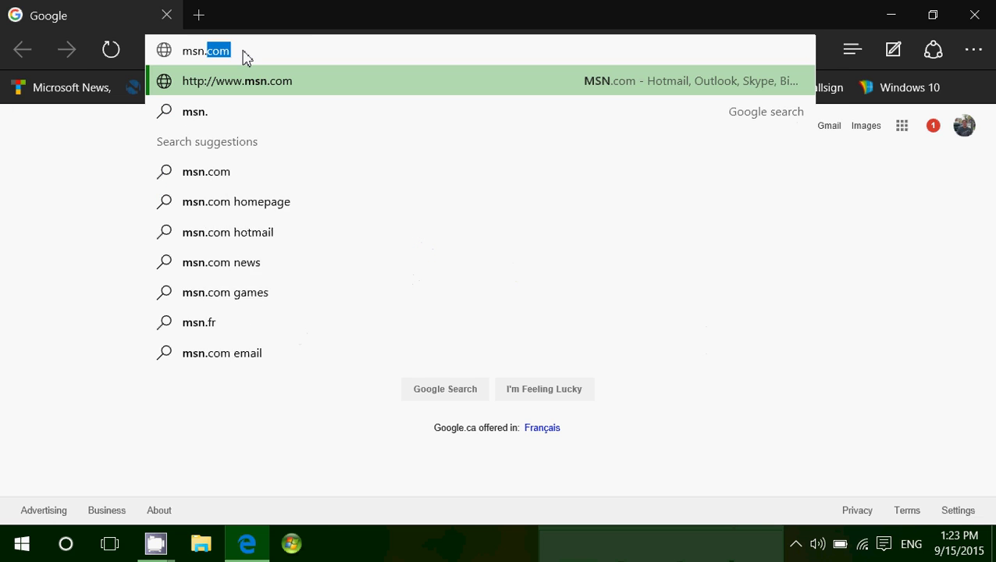
key(Return)
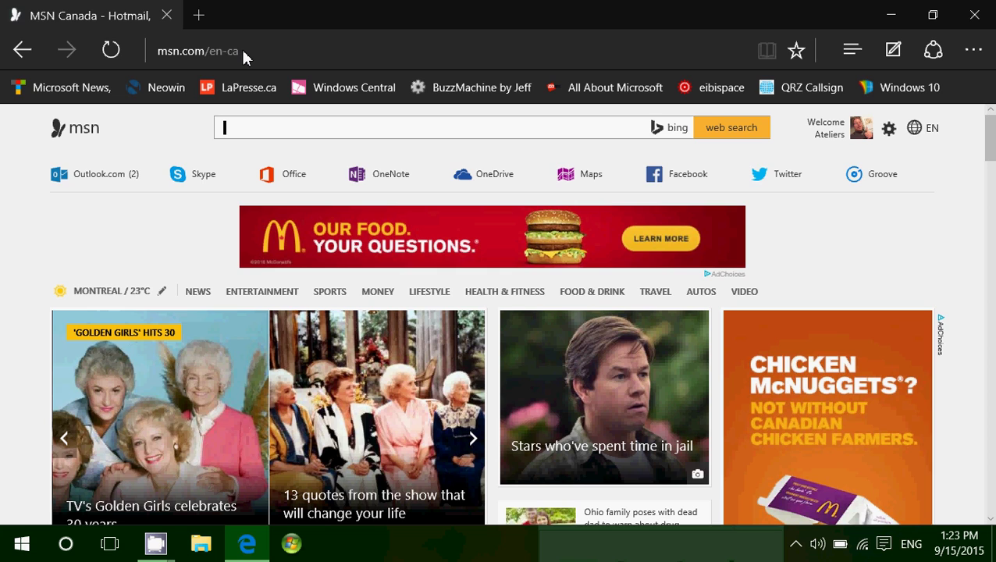
Step: Navigate from MSN to google.ca using the address bar's autocompletion
click(204, 60)
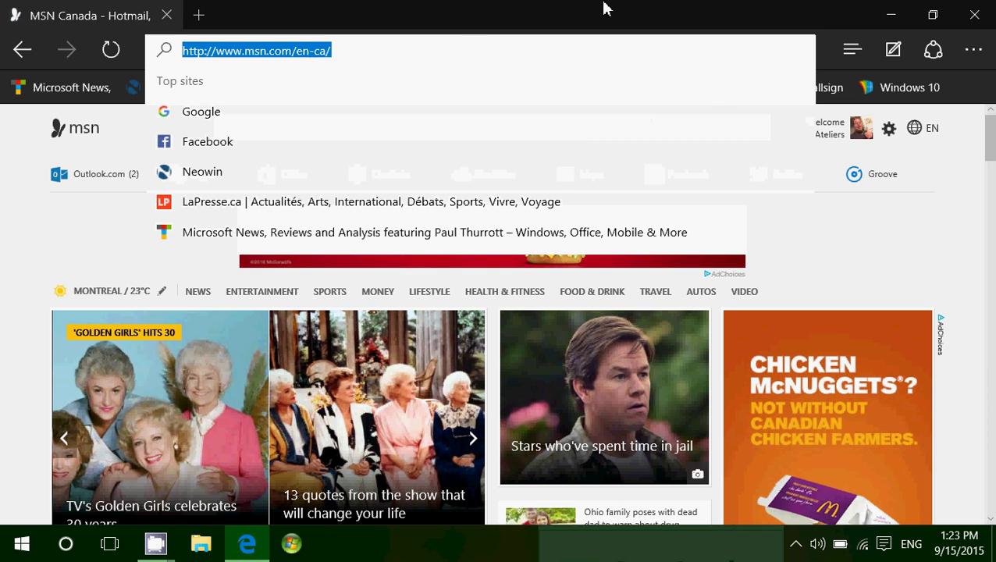
text(google.)
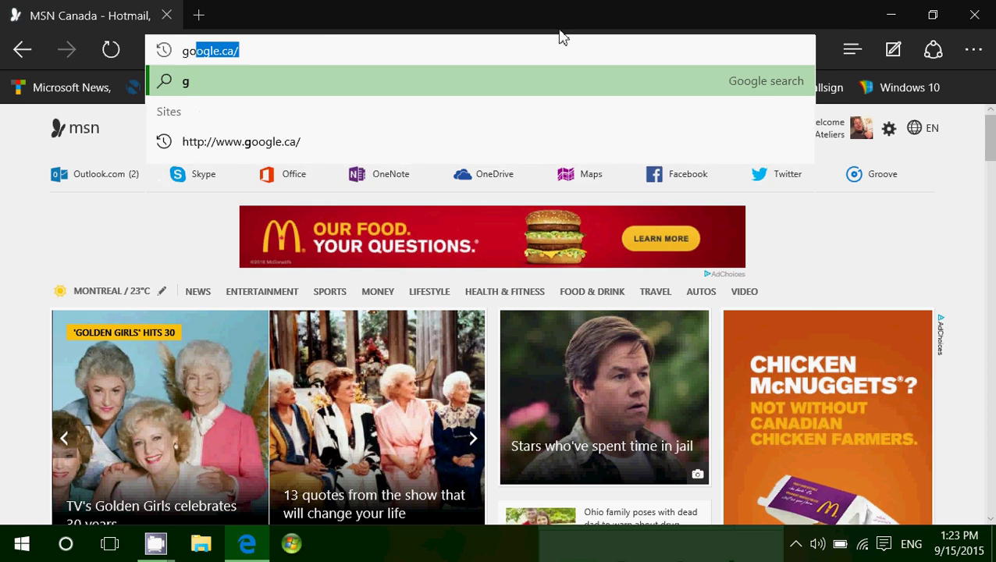
key(Return)
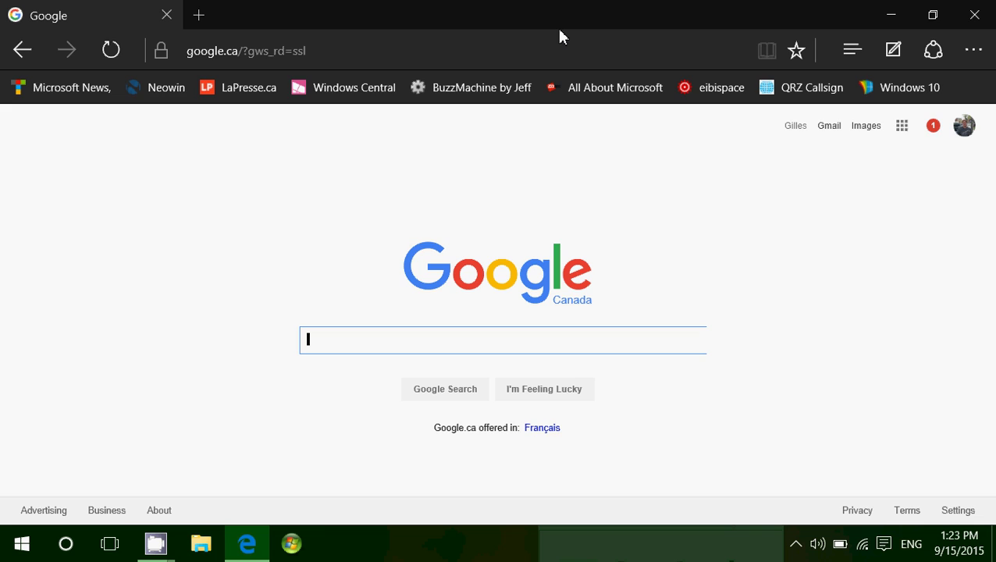
Step: Open Edge Settings and bring up the Advanced settings pane
click(974, 54)
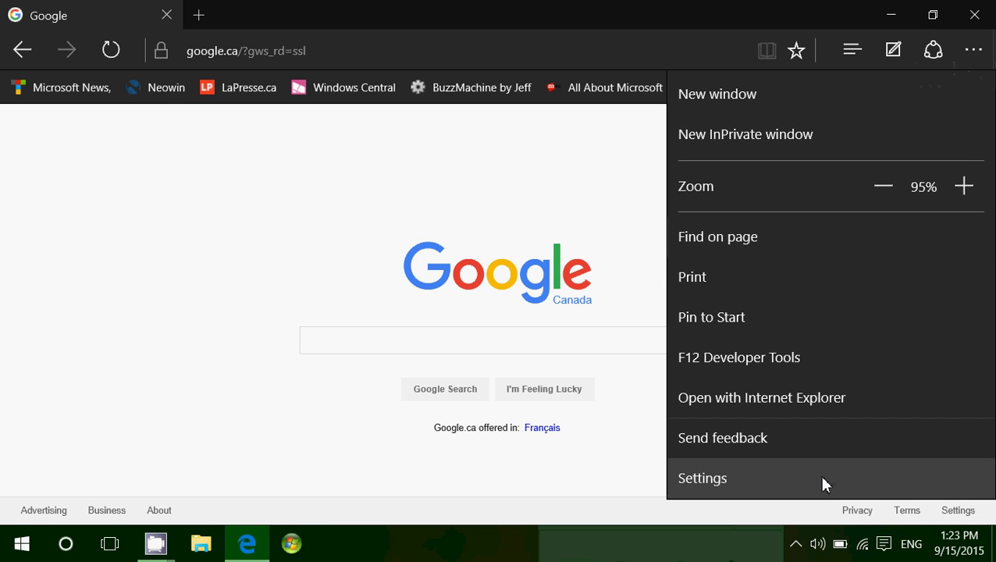
click(822, 484)
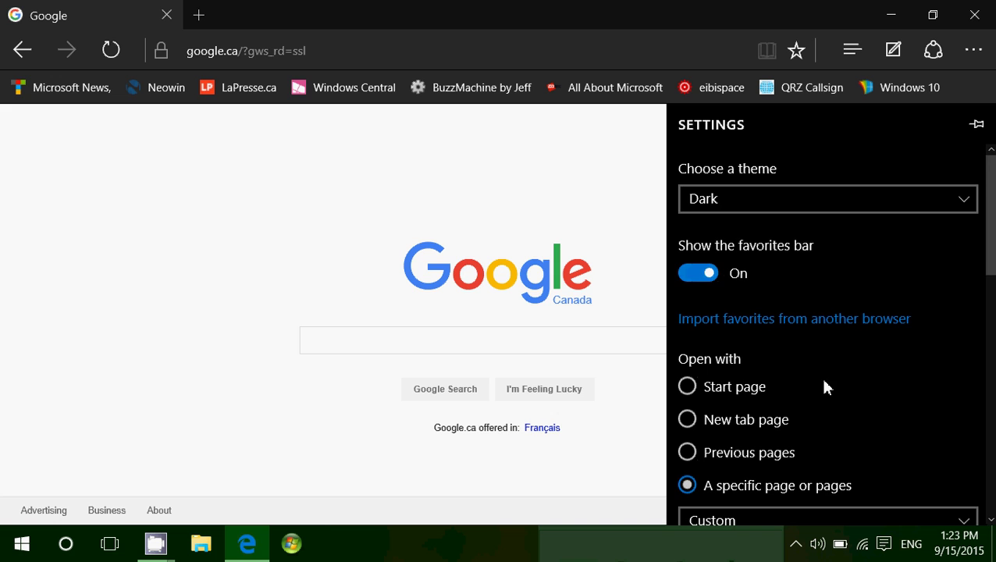
scroll(825, 387, down, 2)
scroll(825, 387, down, 2)
scroll(825, 387, down, 1)
scroll(825, 387, down, 3)
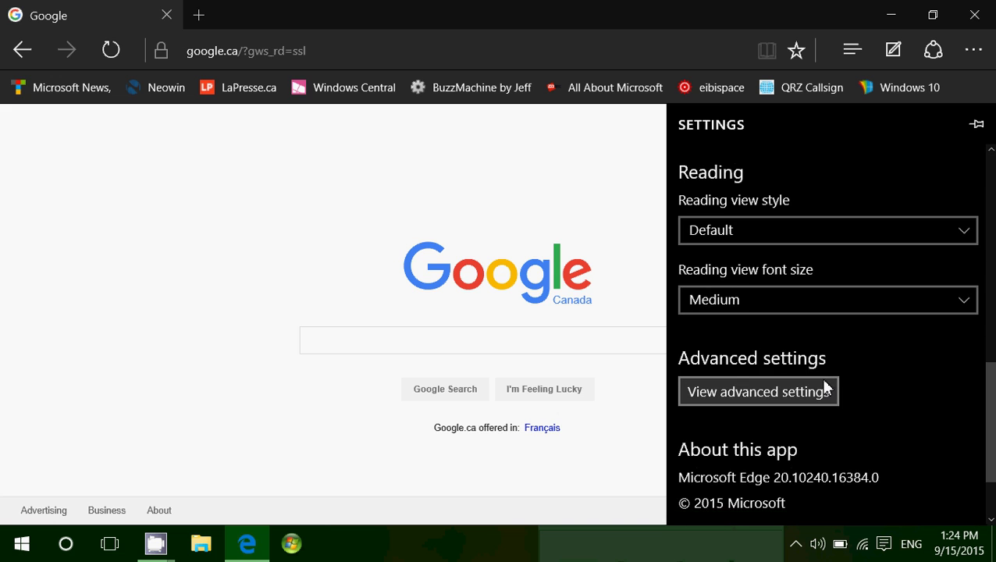
scroll(825, 387, down, 1)
click(745, 320)
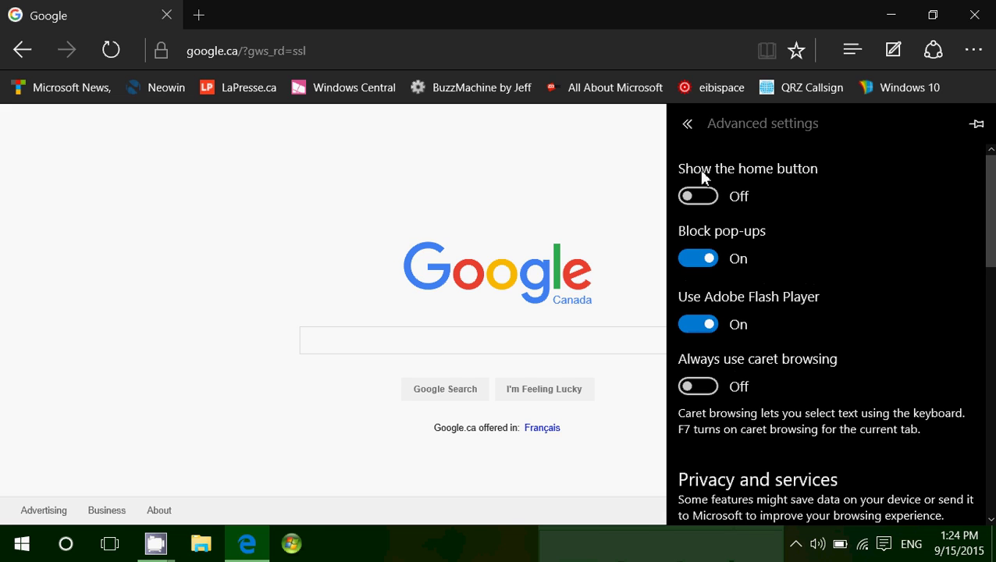
click(705, 196)
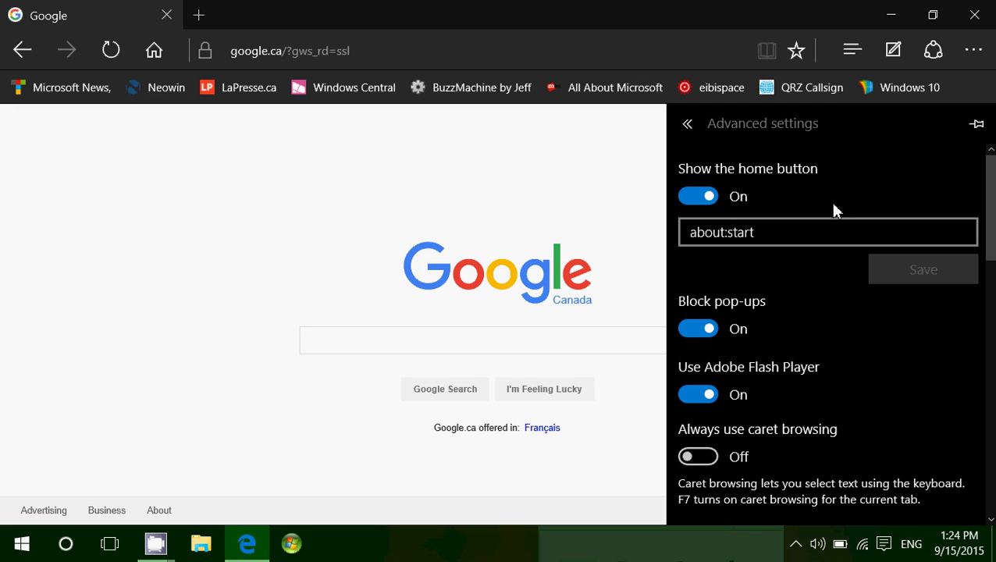
click(785, 238)
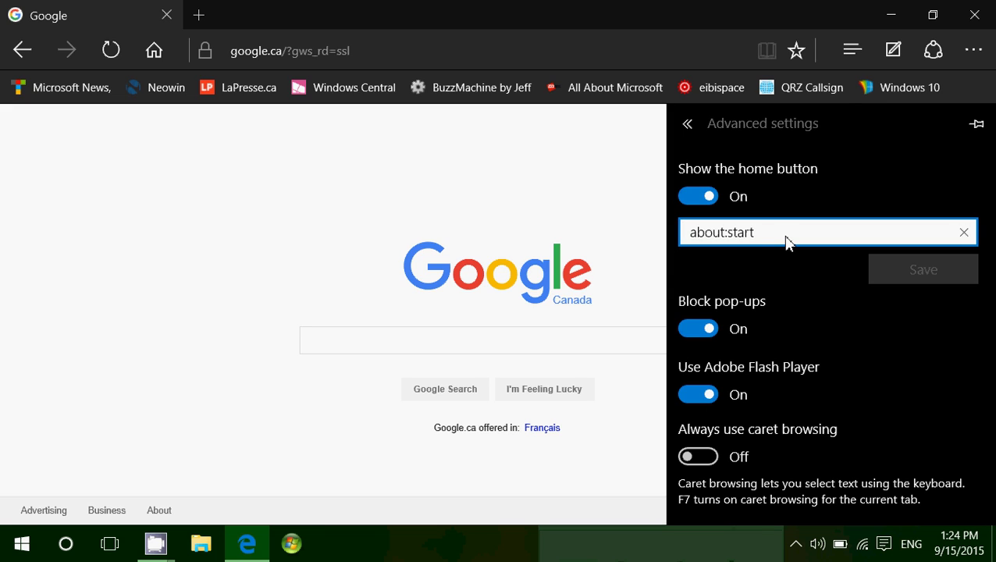
key(BackSpace)
key(BackSpace)
key(BackSpace)
key(BackSpace)
key(BackSpace)
key(BackSpace)
key(BackSpace)
key(BackSpace)
key(BackSpace)
text(www.goo)
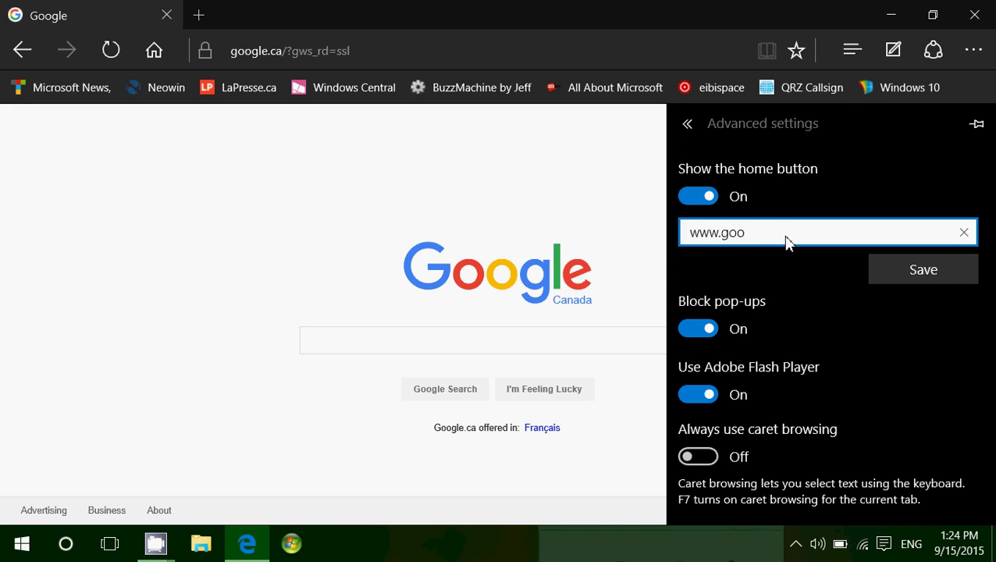
text(gle.ca)
click(921, 270)
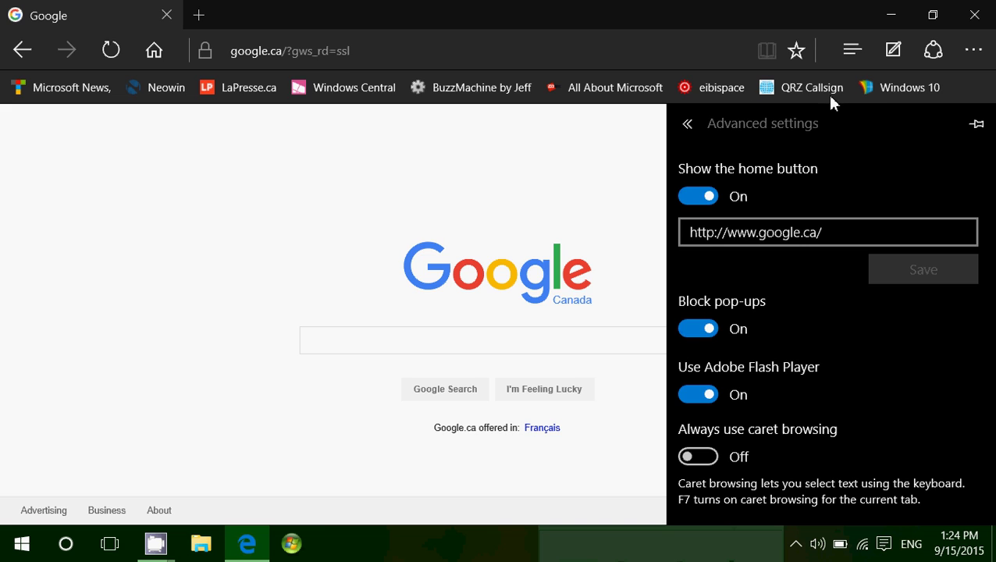
Step: Close settings, browse the LaPresse.ca favourite, then use the Home button to return to google.ca
click(973, 49)
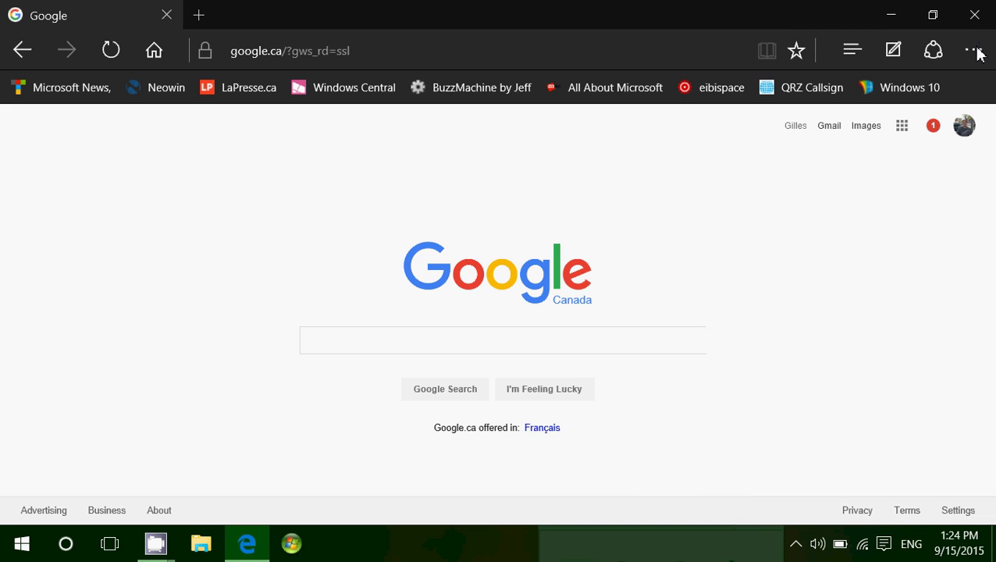
click(524, 51)
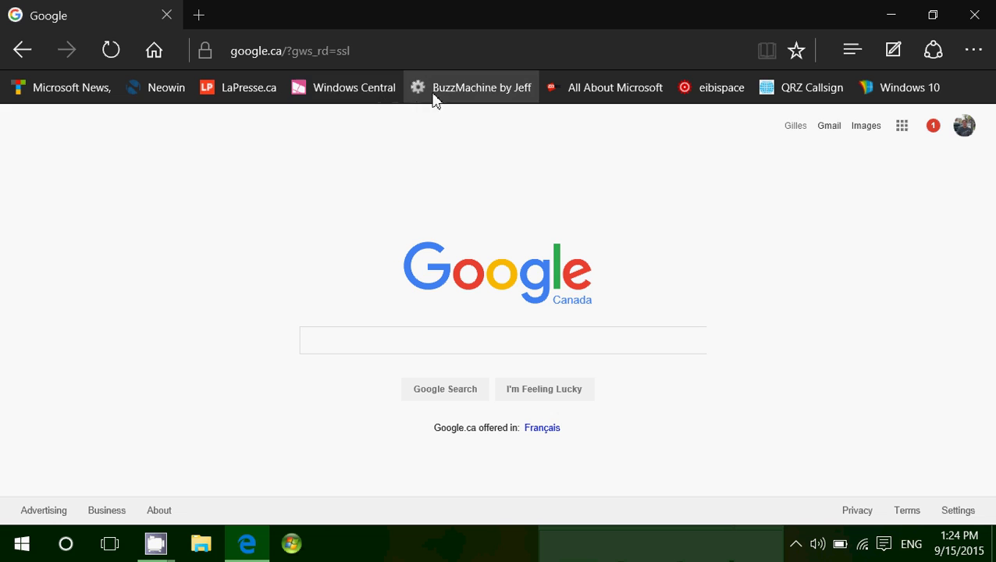
click(239, 94)
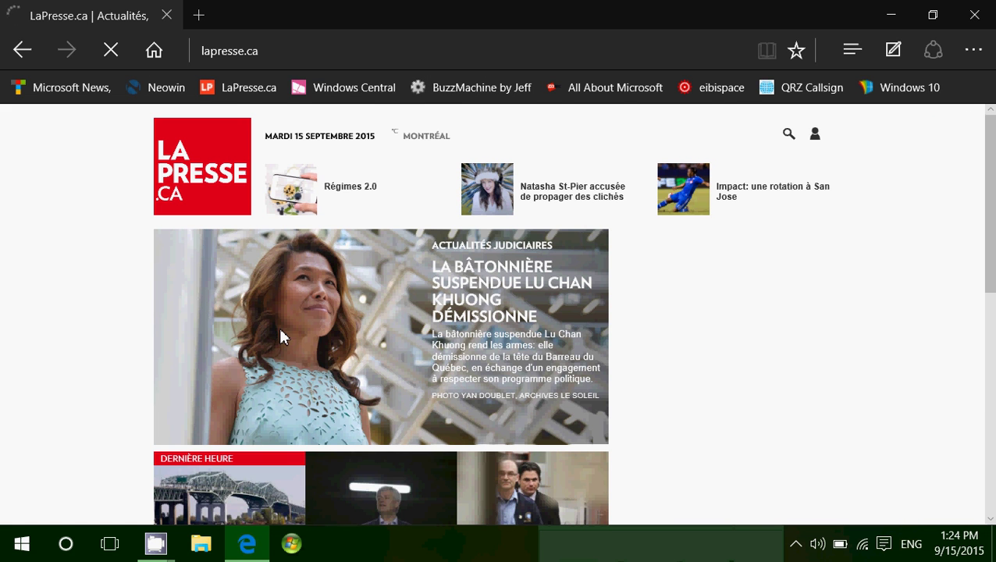
scroll(282, 337, down, 5)
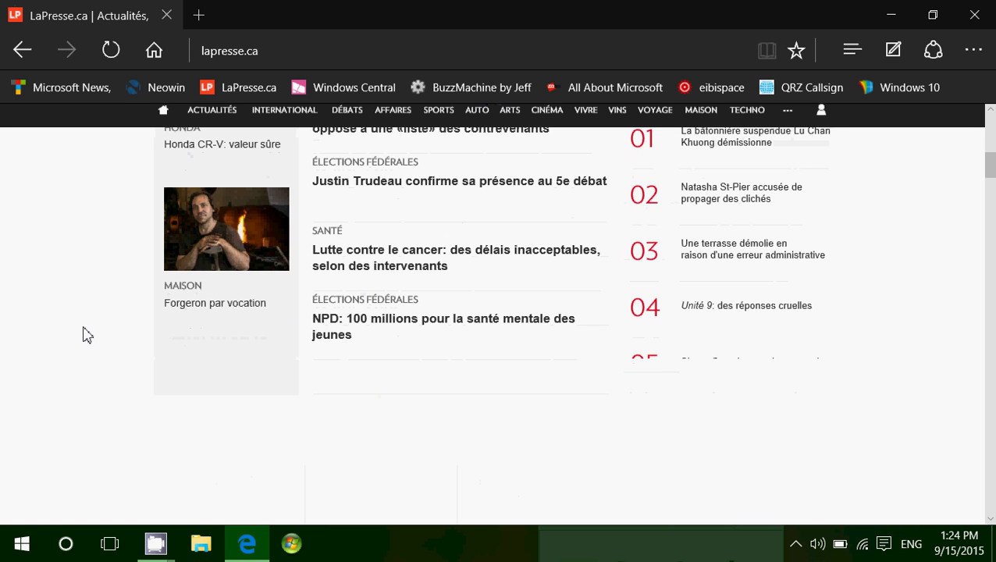
scroll(101, 320, down, 3)
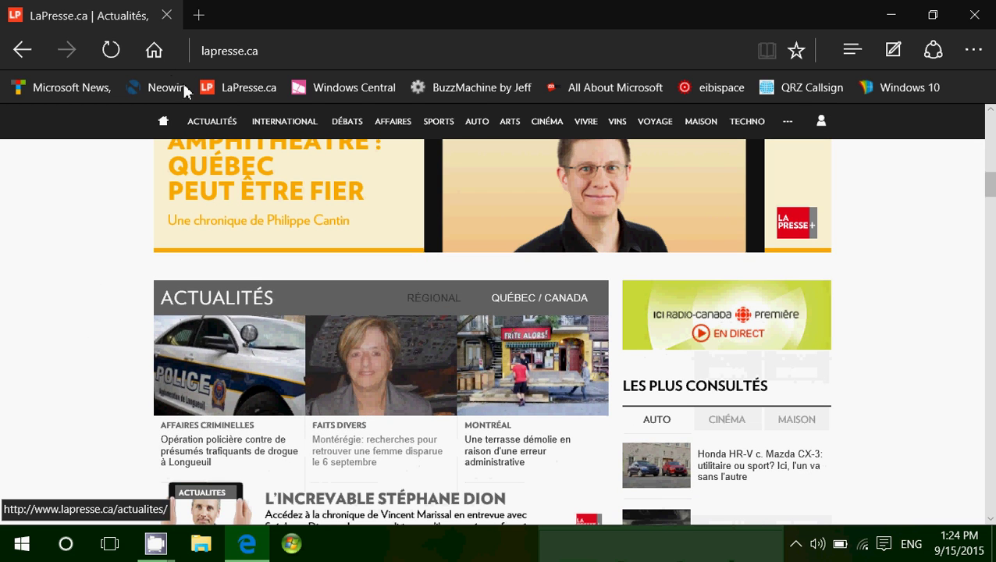
click(153, 48)
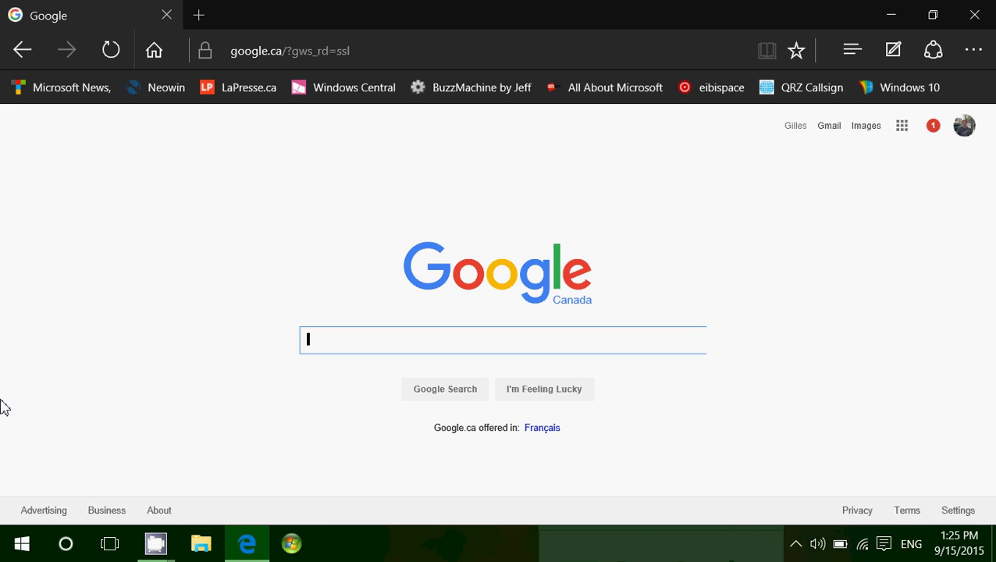
Step: Restore the CamStudio window from the taskbar once google.ca has loaded
mouse_move(156, 543)
click(102, 474)
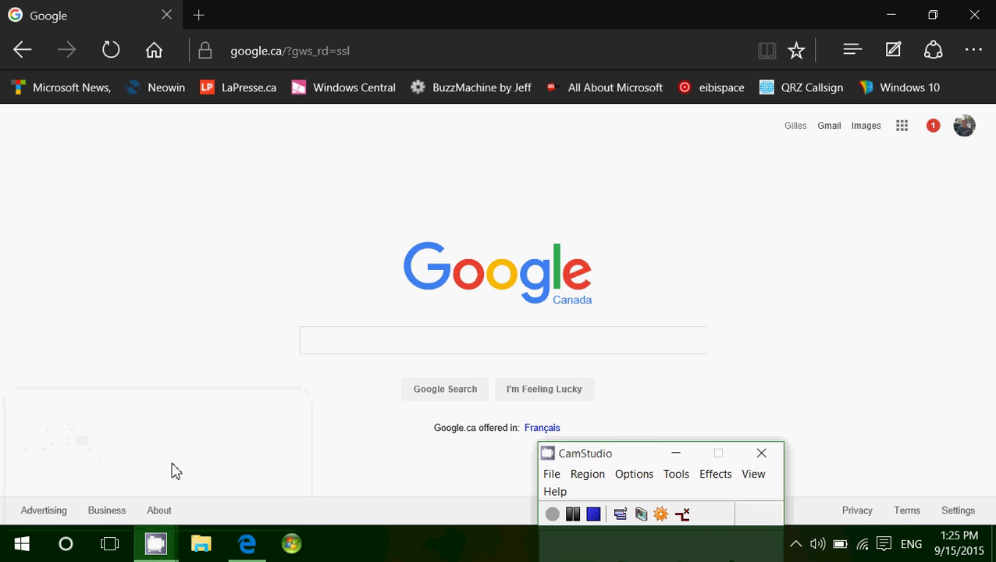